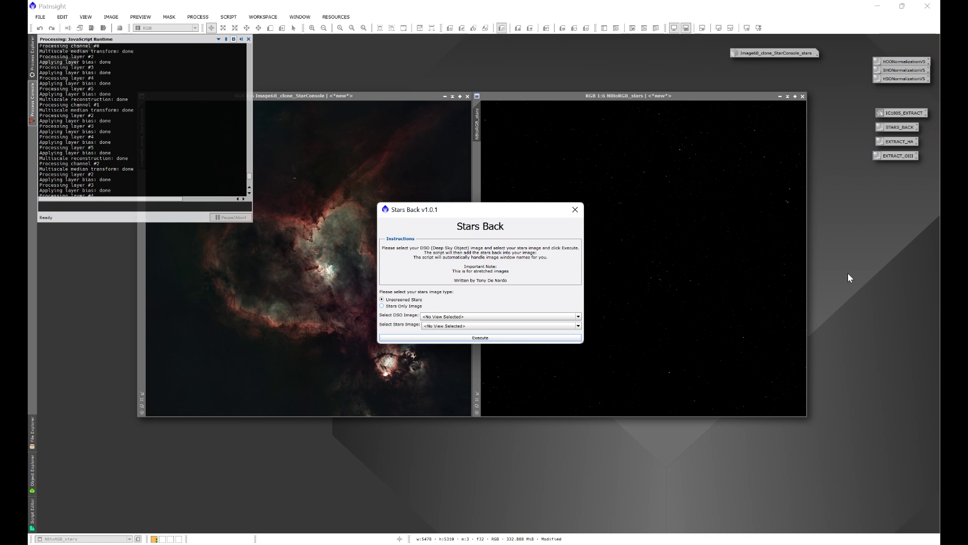
Close the Stars Back v1.0.1 window once its console run has finished
{"action": "left_click", "coordinate": [575, 209]}
{"action": "left_click", "coordinate": [248, 40]}
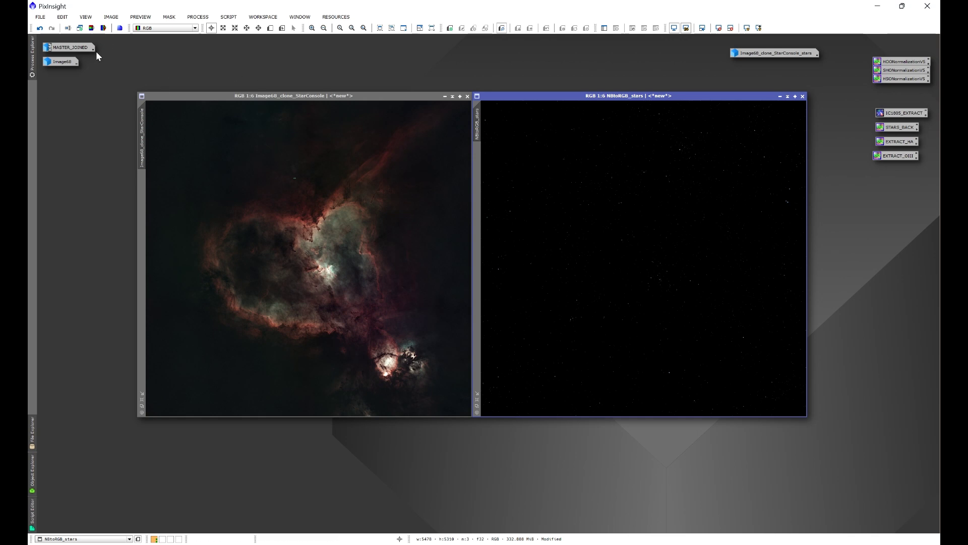
{"action": "left_click", "coordinate": [338, 18]}
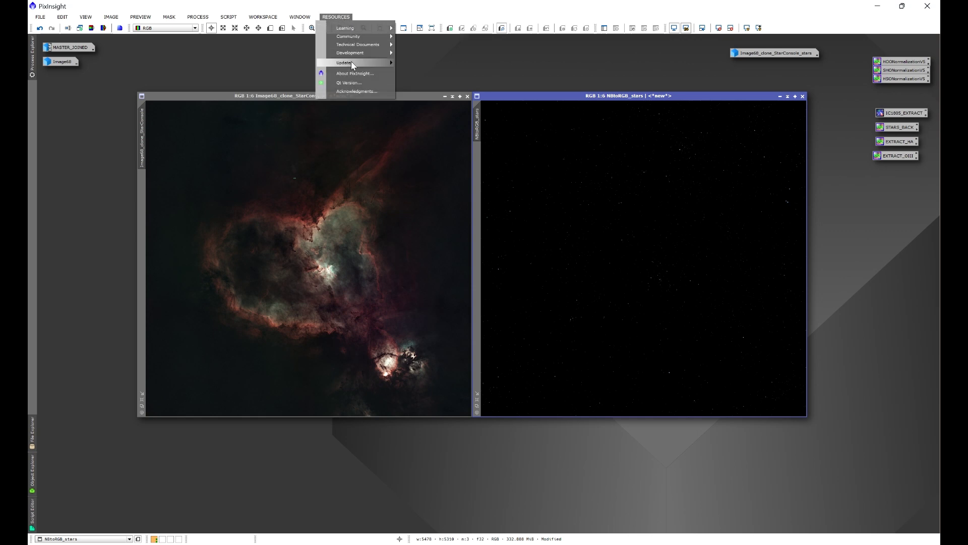
{"action": "mouse_move", "coordinate": [352, 62]}
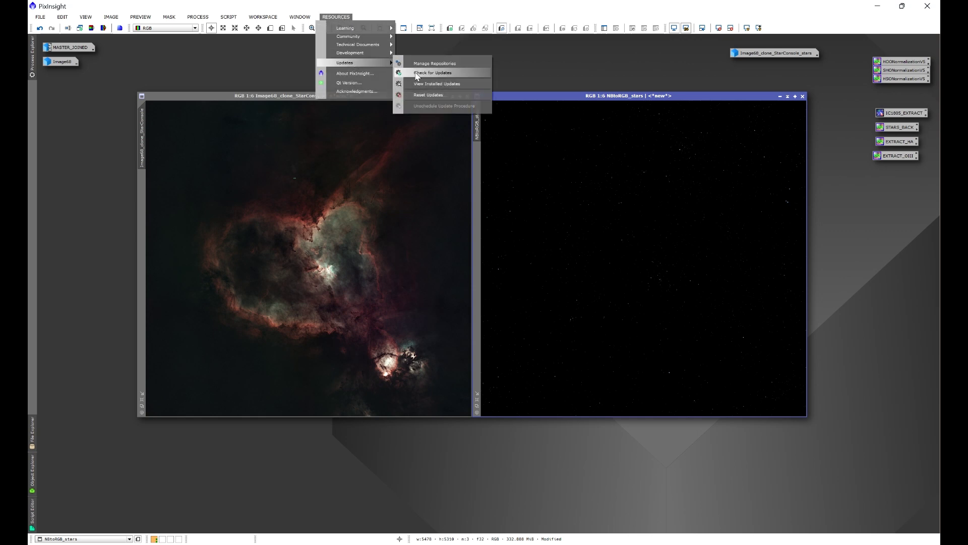
{"action": "key", "text": "Escape"}
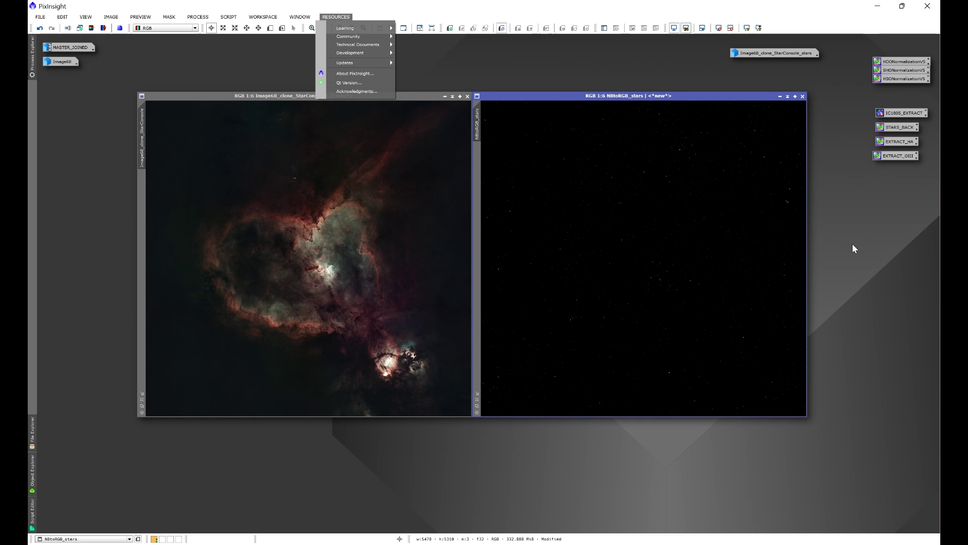
{"action": "key", "text": "Escape"}
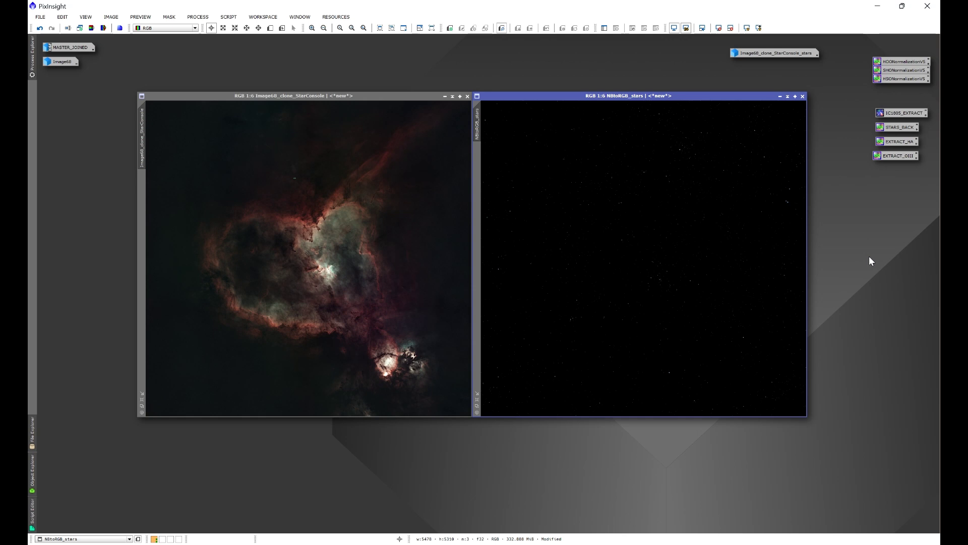
{"action": "left_click", "coordinate": [229, 16]}
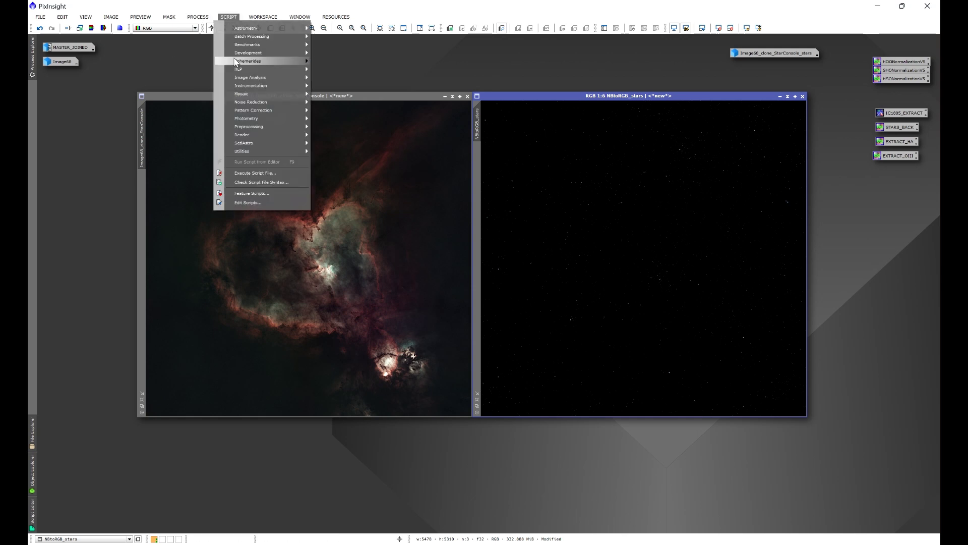
{"action": "mouse_move", "coordinate": [240, 70]}
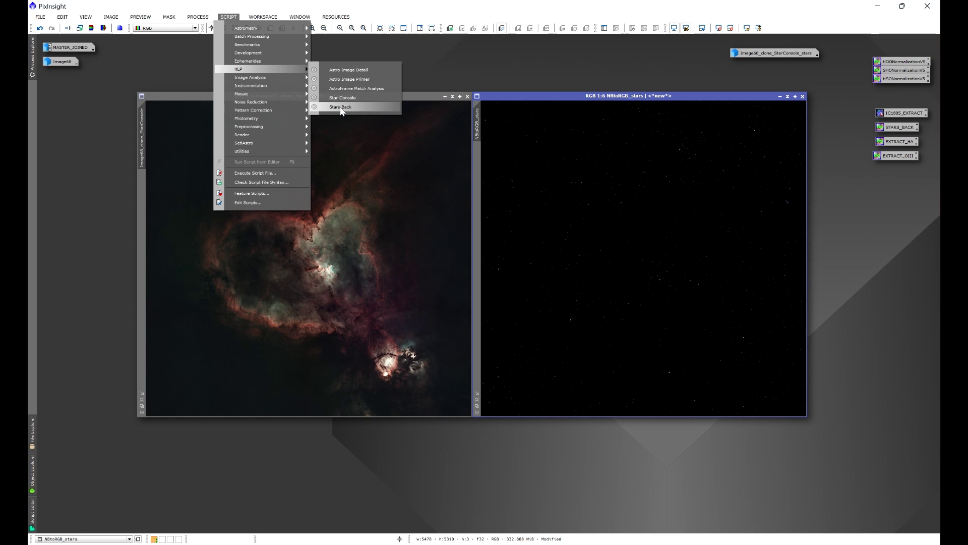
{"action": "key", "text": "Escape"}
{"action": "key", "text": "Escape"}
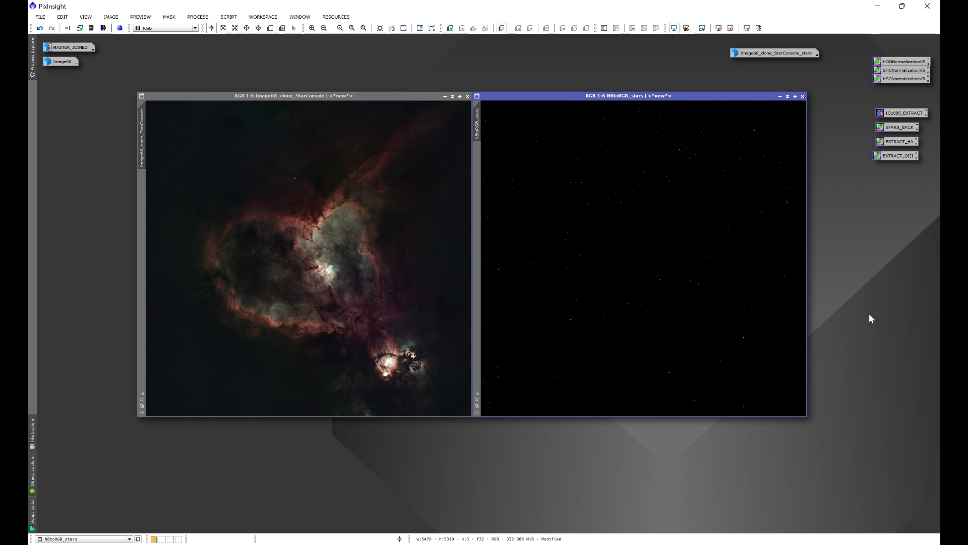
In Edge, copy the HLP script repository address from hiddenlight-photography.com's PixInsight Scripts page
{"action": "left_click", "coordinate": [601, 544]}
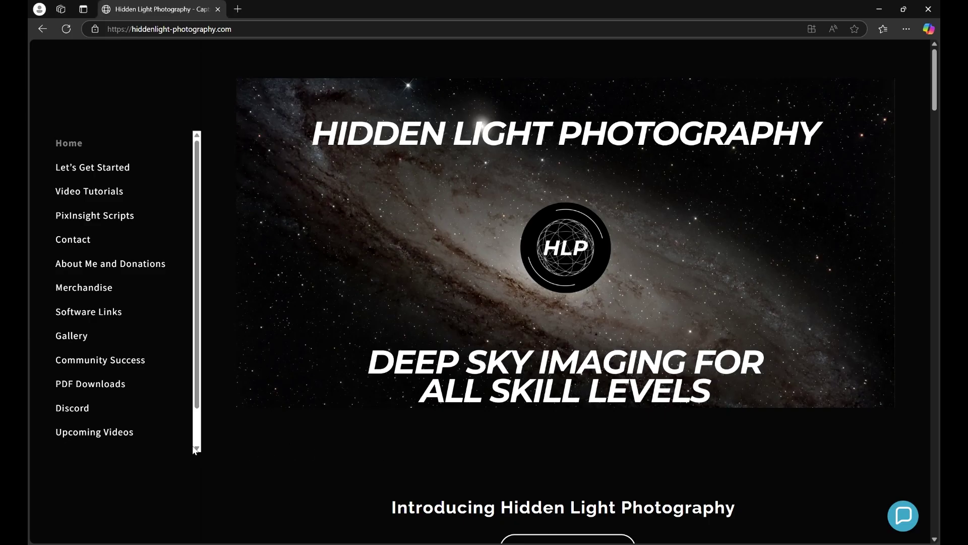
{"action": "left_click", "coordinate": [84, 217]}
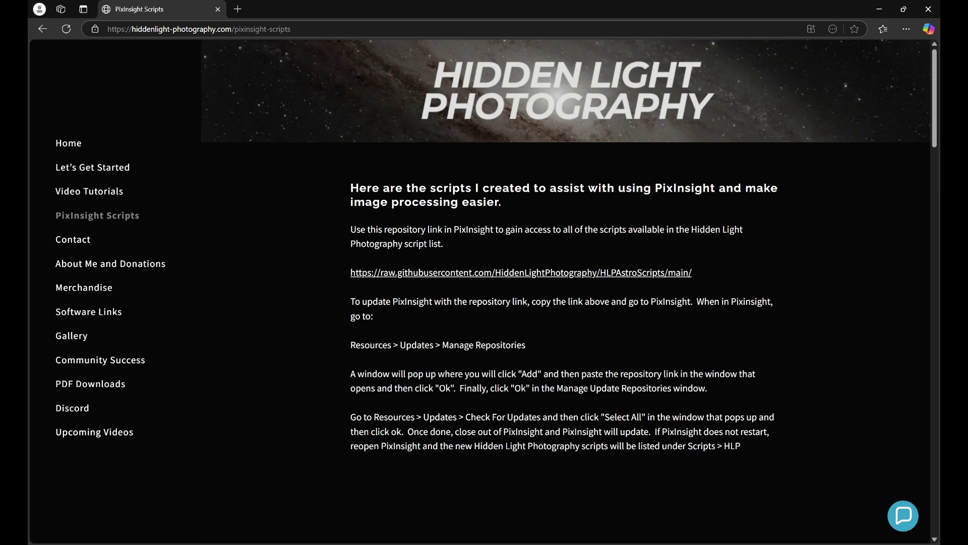
{"action": "left_click", "coordinate": [503, 273]}
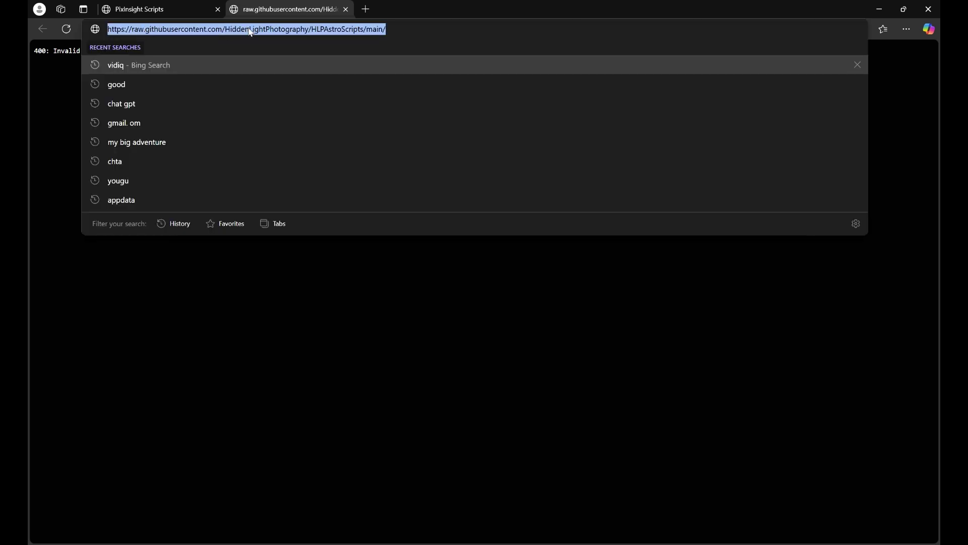
{"action": "right_click", "coordinate": [295, 31]}
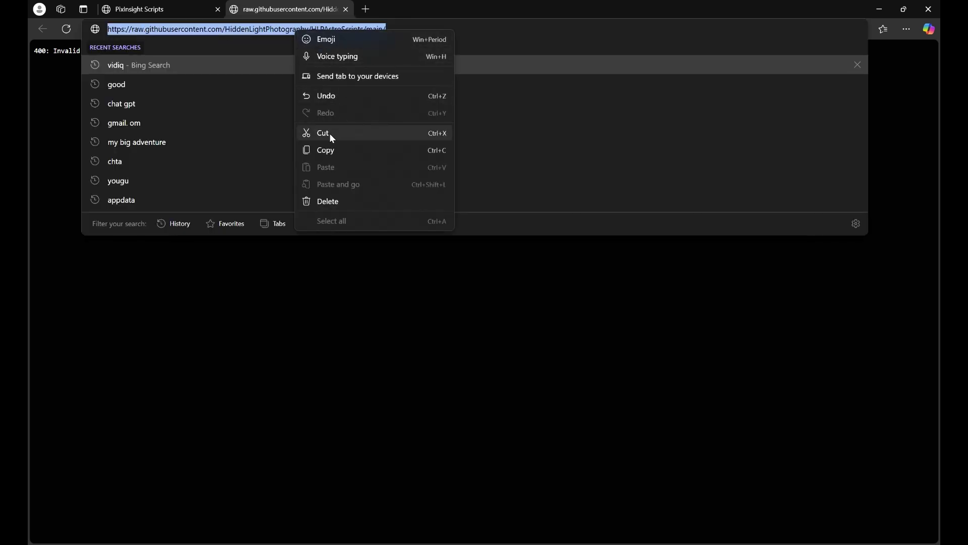
{"action": "left_click", "coordinate": [330, 149]}
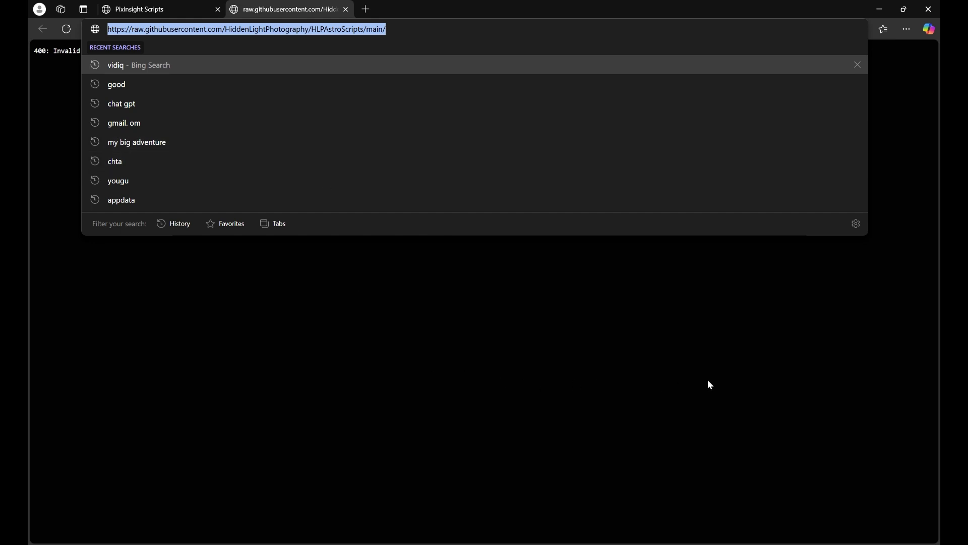
{"action": "left_click", "coordinate": [627, 507]}
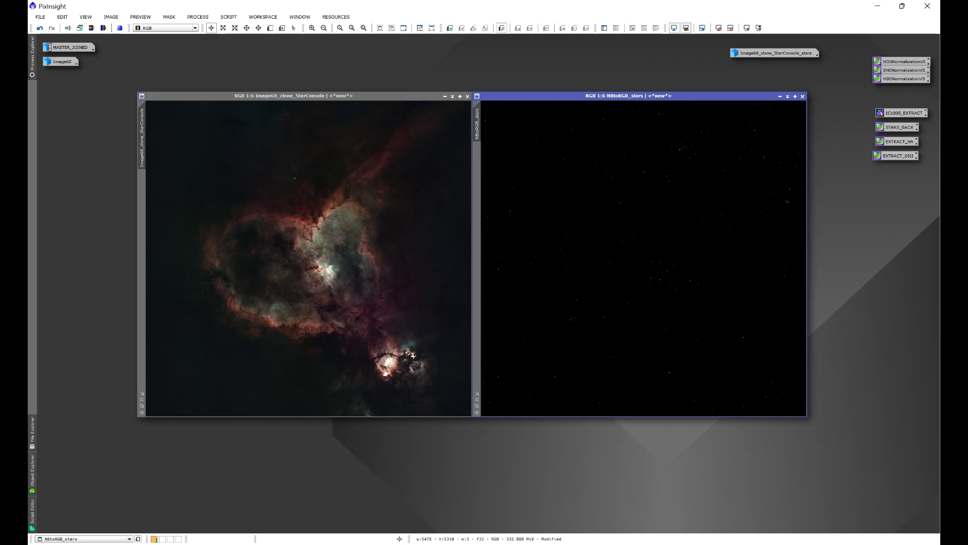
Add the pasted HiddenLightPhotography GitHub address under Resources > Updates > Manage Repositories
{"action": "left_click", "coordinate": [331, 18]}
{"action": "mouse_move", "coordinate": [359, 62]}
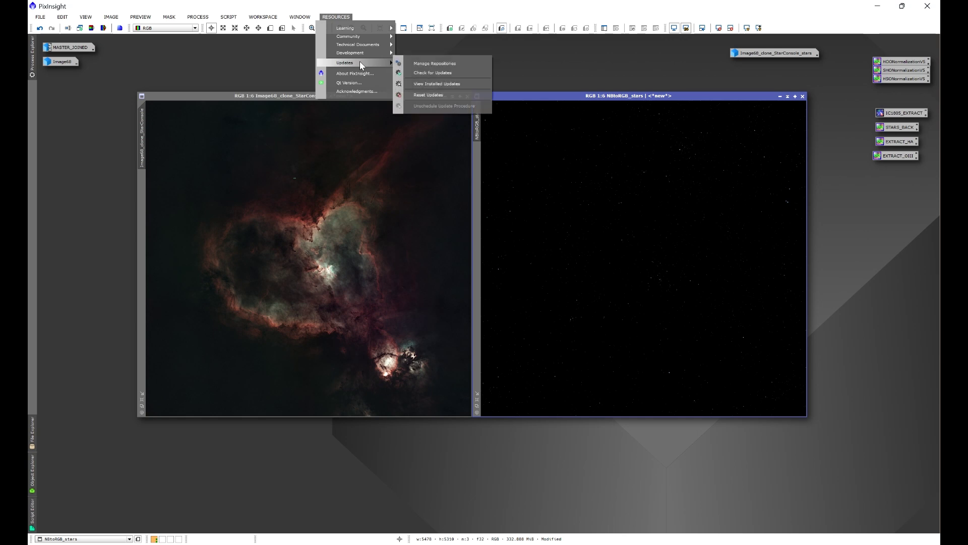
{"action": "left_click", "coordinate": [416, 65]}
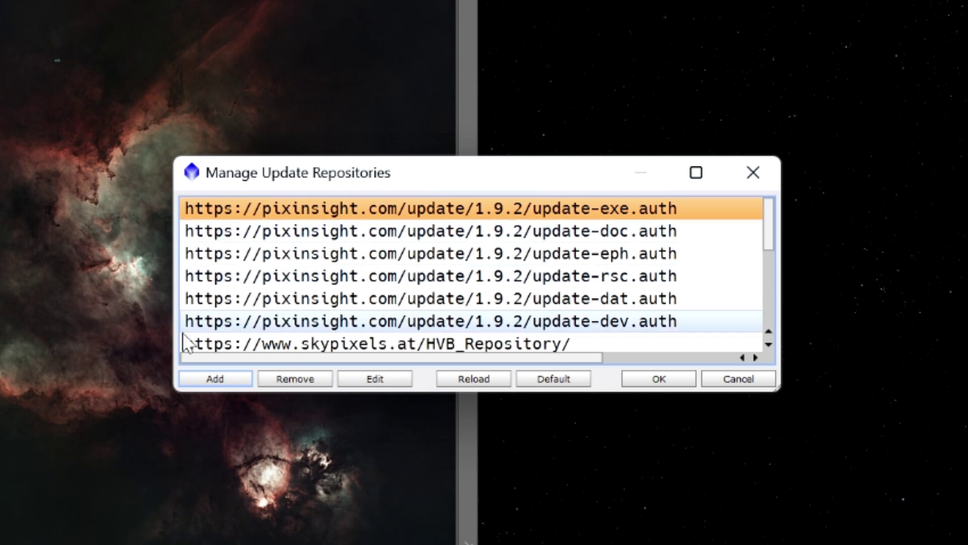
{"action": "left_click", "coordinate": [215, 379]}
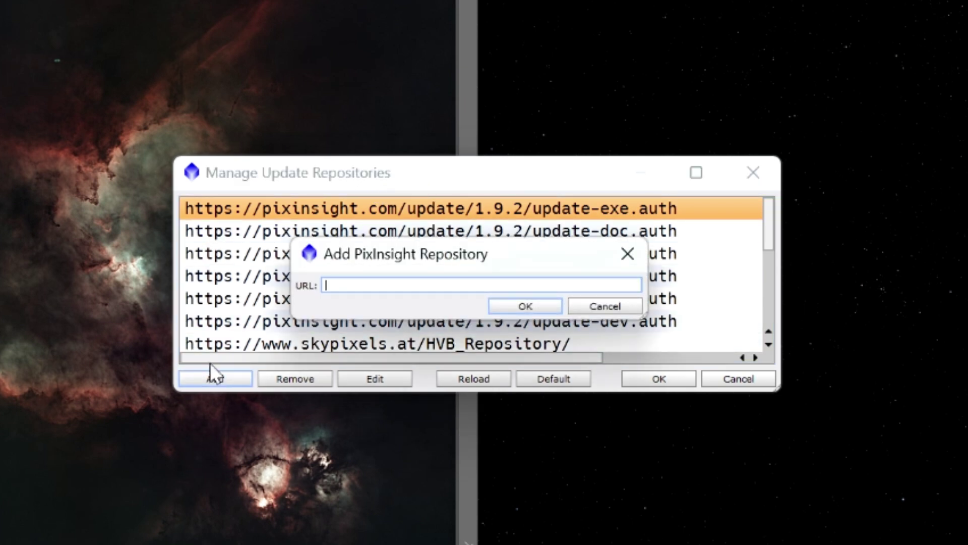
{"action": "key", "text": "ctrl+v"}
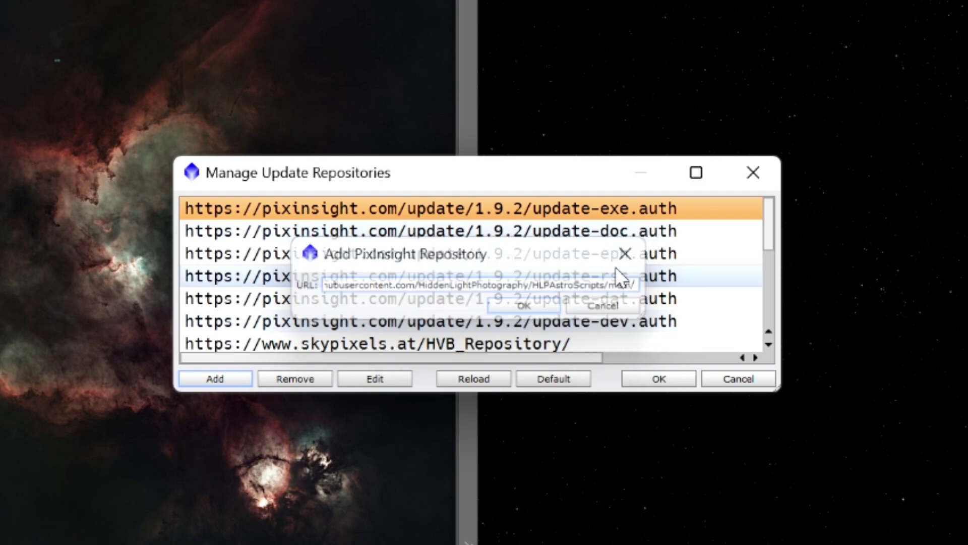
{"action": "scroll", "coordinate": [594, 274], "scroll_direction": "down", "scroll_amount": 5}
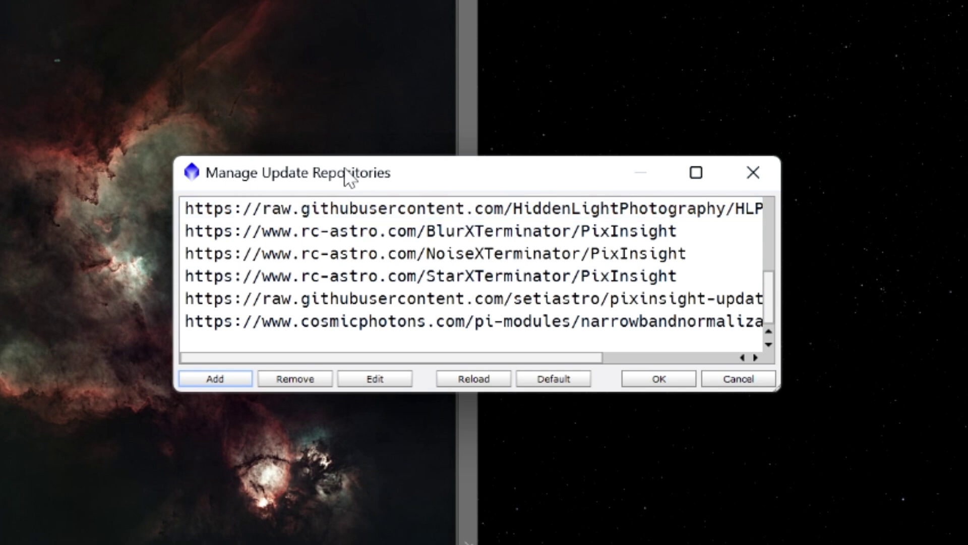
{"action": "left_click", "coordinate": [520, 206]}
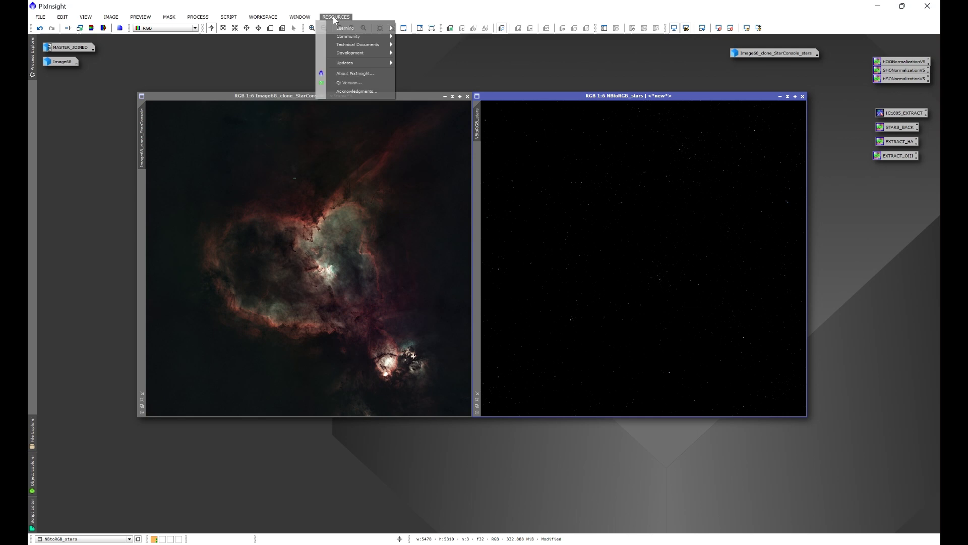
Run Check for Updates and dismiss the 'no updates available' Update System notice
{"action": "mouse_move", "coordinate": [350, 63]}
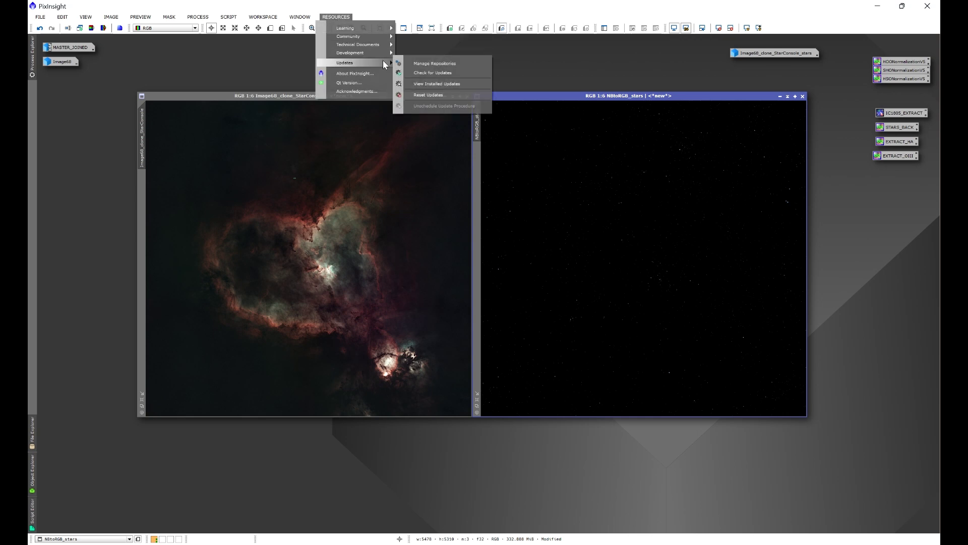
{"action": "left_click", "coordinate": [432, 72]}
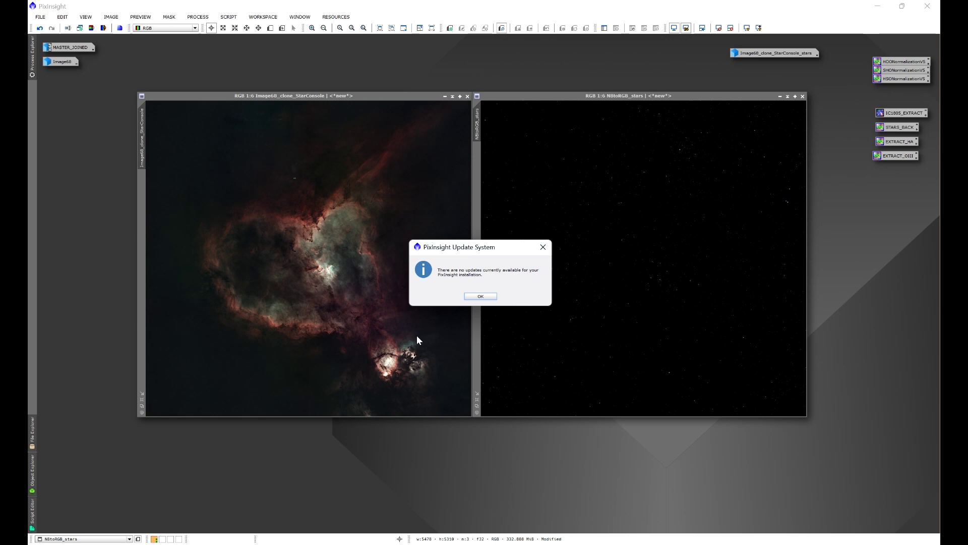
{"action": "left_click", "coordinate": [543, 247]}
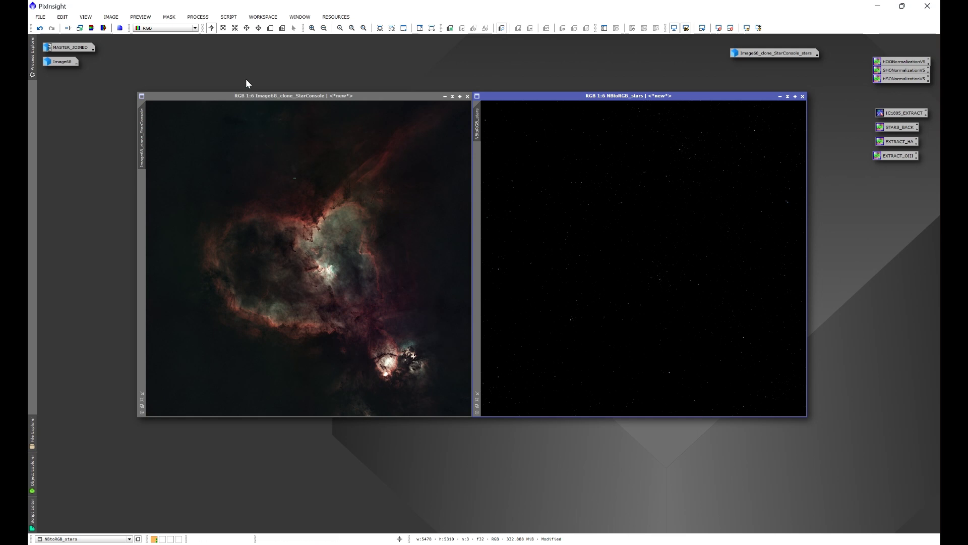
{"action": "left_click", "coordinate": [228, 18]}
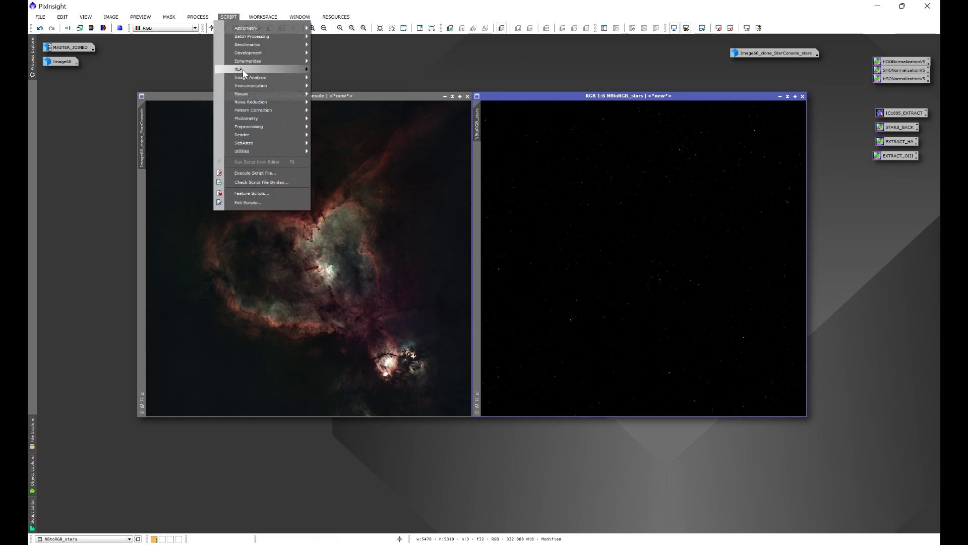
Launch Script > HLP > Stars Back to review its dialog, then close it
{"action": "mouse_move", "coordinate": [250, 71]}
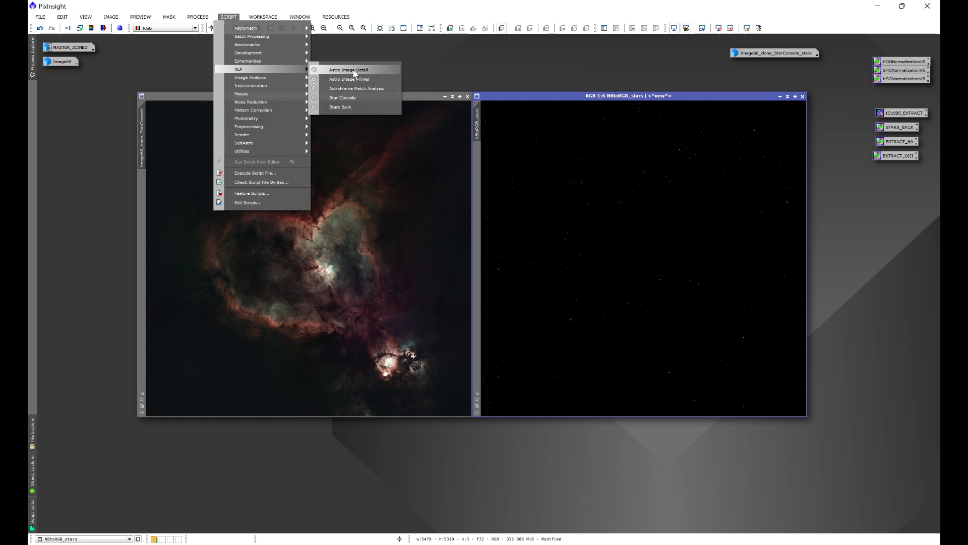
{"action": "left_click", "coordinate": [340, 108]}
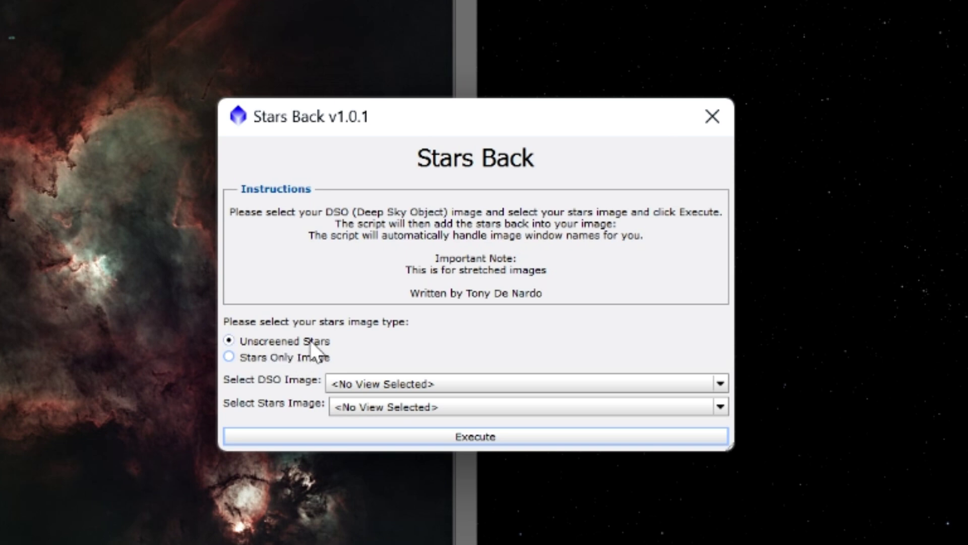
{"action": "left_click", "coordinate": [712, 116]}
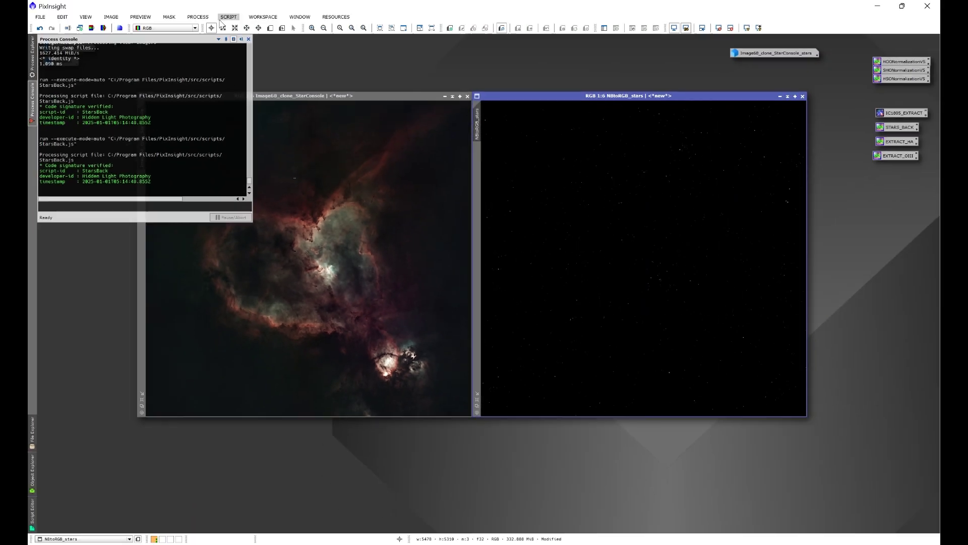
Tick Unscreen Stars in StarXTerminator, then close the process window
{"action": "left_click", "coordinate": [198, 17]}
{"action": "mouse_move", "coordinate": [215, 29]}
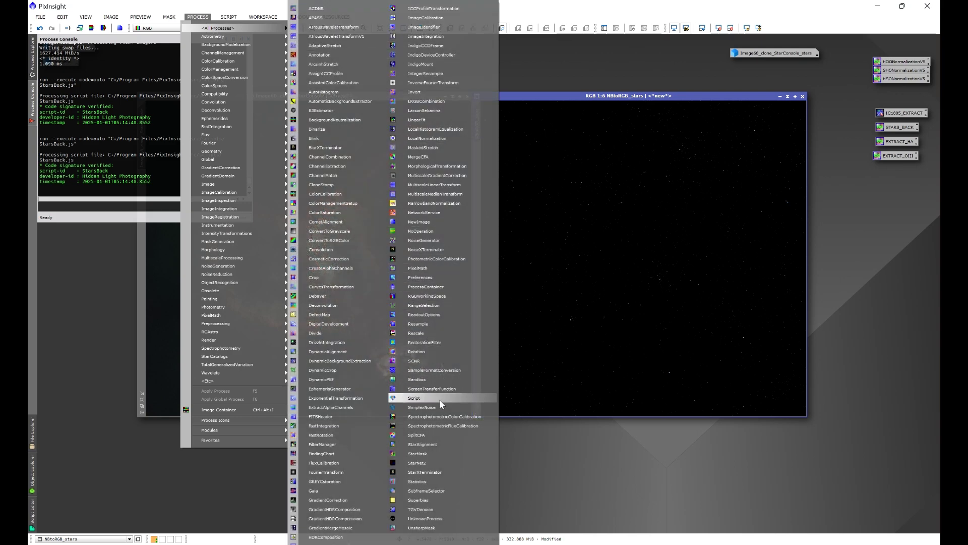
{"action": "left_click", "coordinate": [426, 472]}
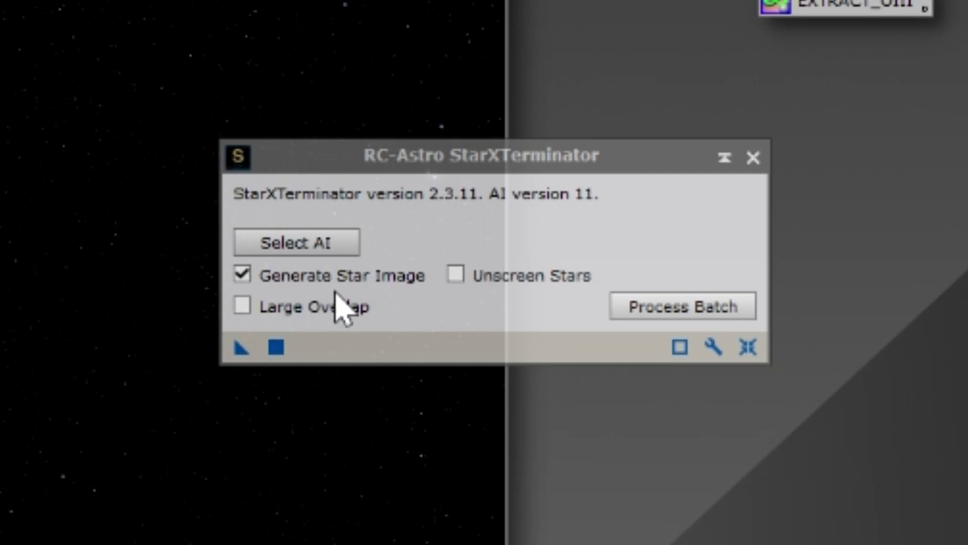
{"action": "left_click", "coordinate": [456, 275]}
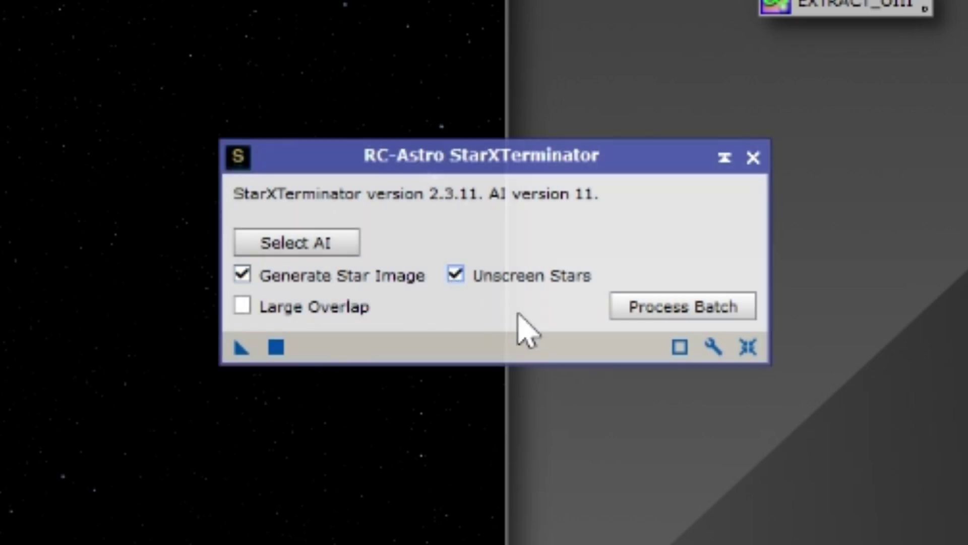
{"action": "left_click", "coordinate": [752, 158]}
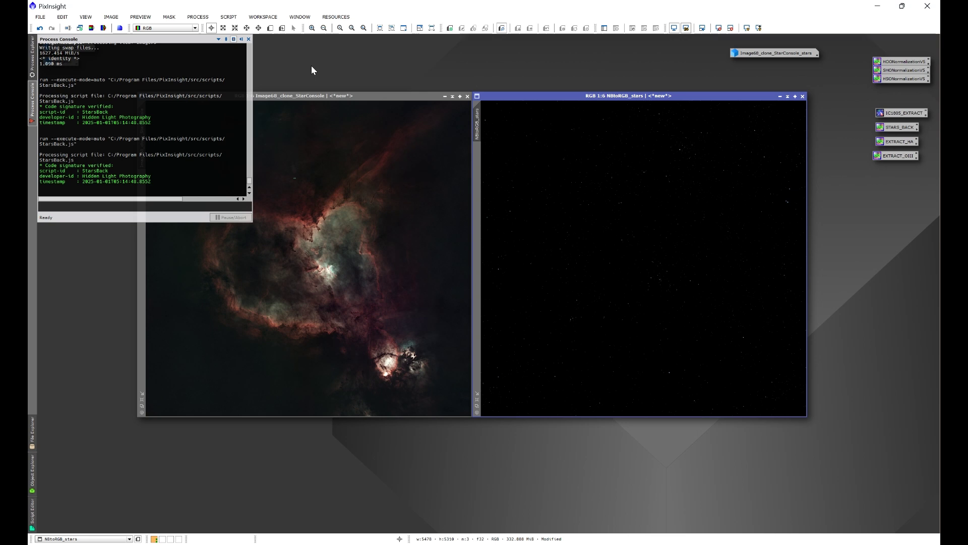
Run Stars Back with DSO image Image68_clone_StarConsole and stars image NBtoRGB_stars
{"action": "left_click", "coordinate": [227, 17]}
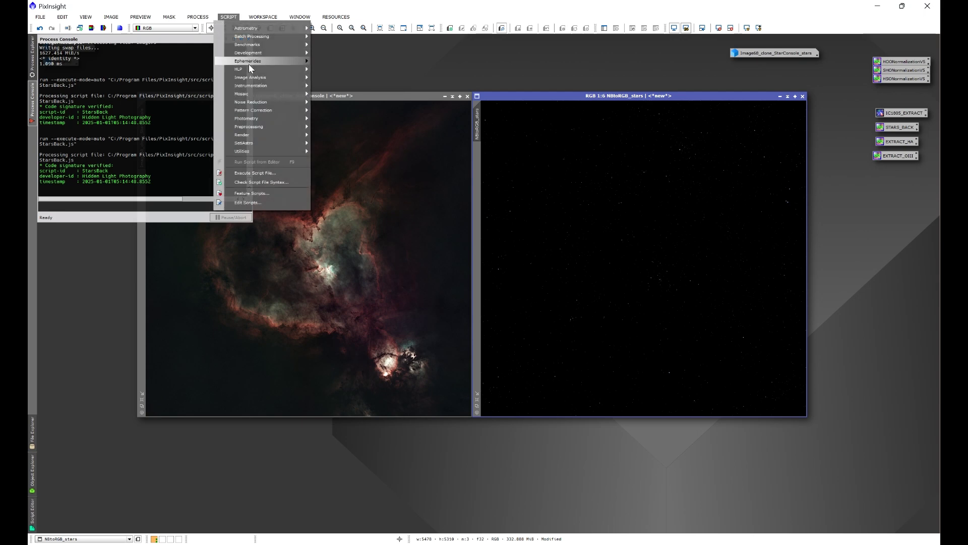
{"action": "mouse_move", "coordinate": [250, 69]}
{"action": "left_click", "coordinate": [352, 104]}
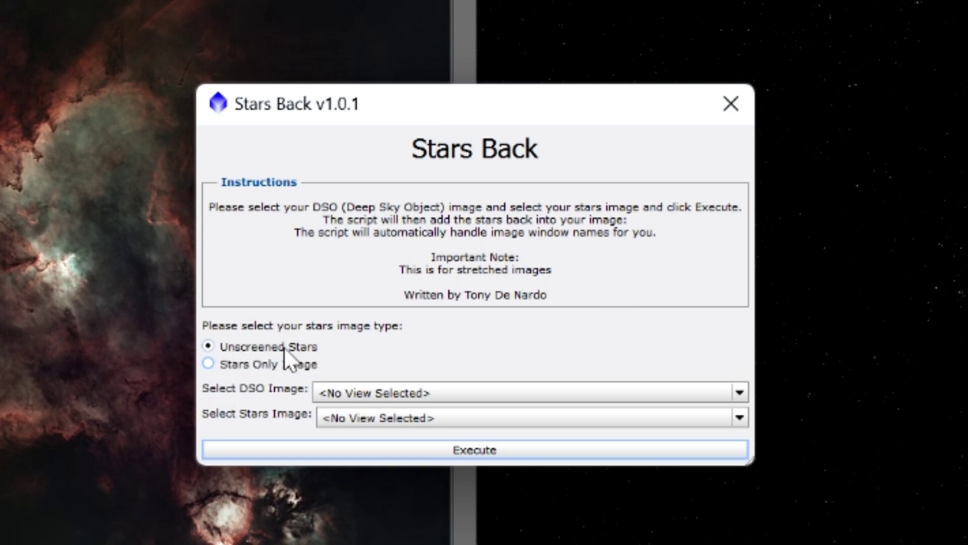
{"action": "left_click", "coordinate": [353, 392]}
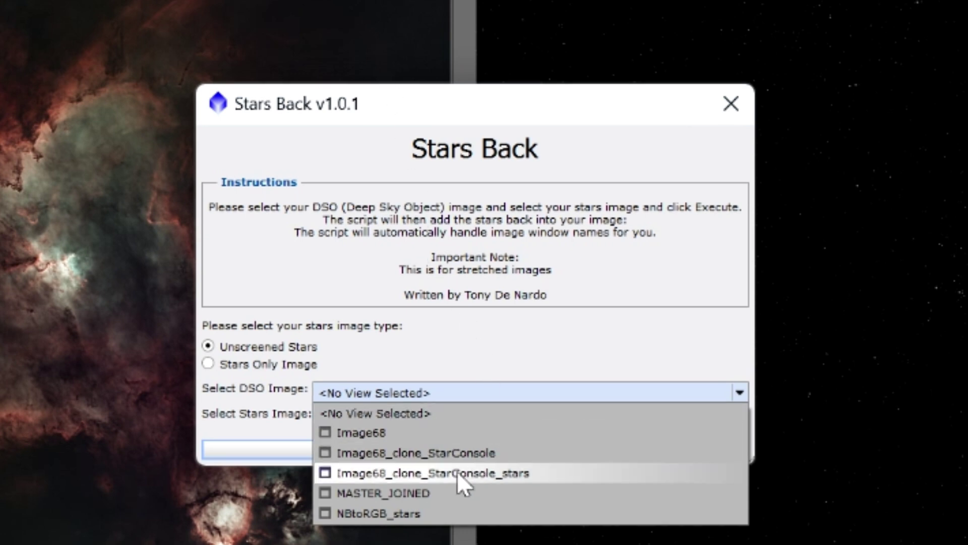
{"action": "left_click", "coordinate": [394, 453]}
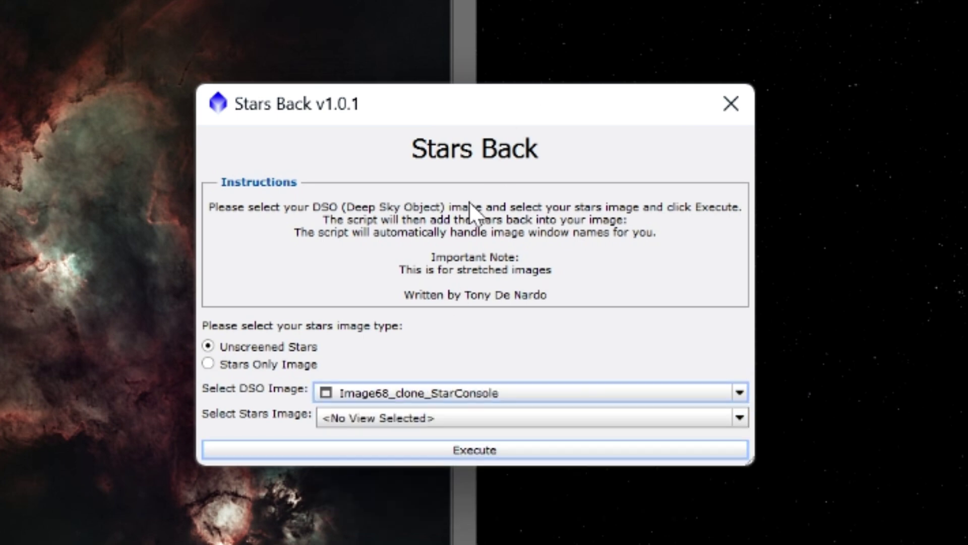
{"action": "left_click", "coordinate": [382, 419]}
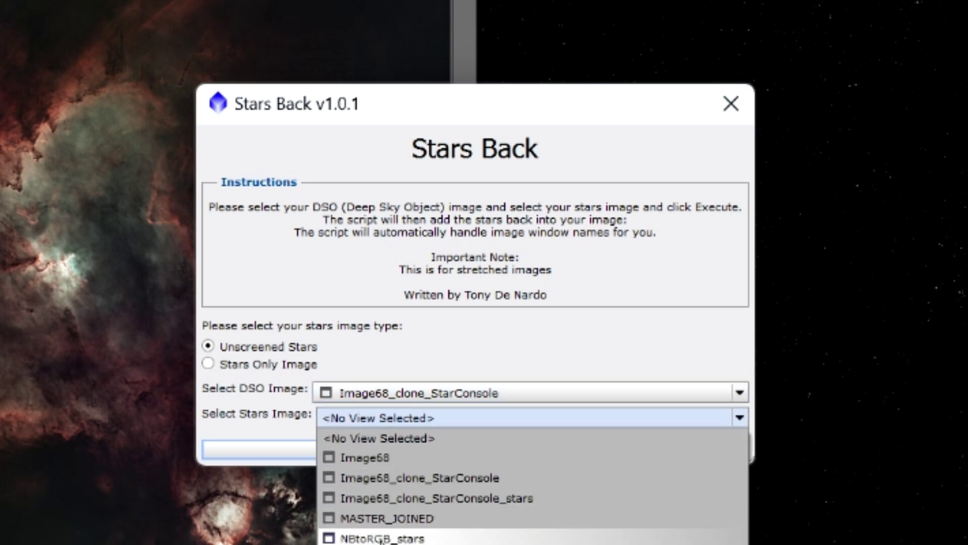
{"action": "left_click", "coordinate": [363, 538]}
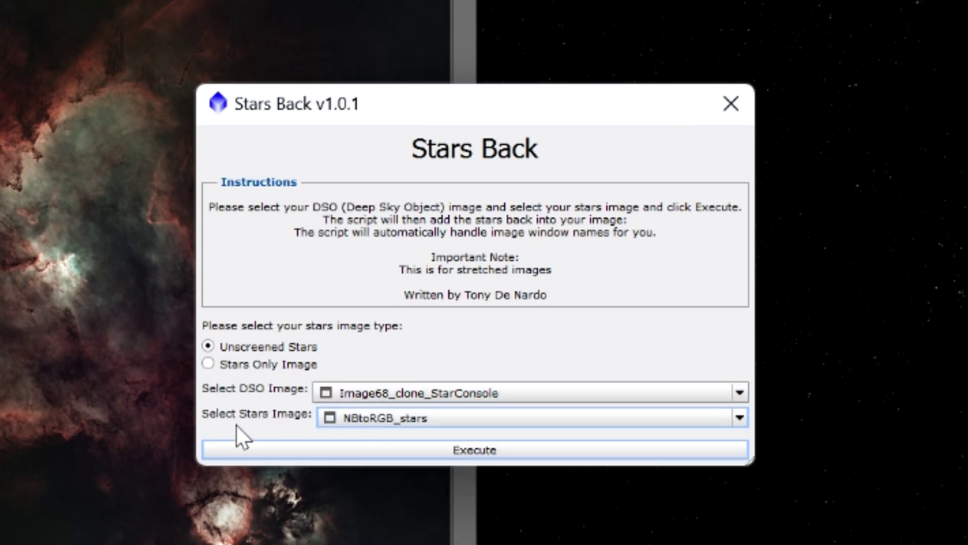
{"action": "left_click", "coordinate": [436, 450]}
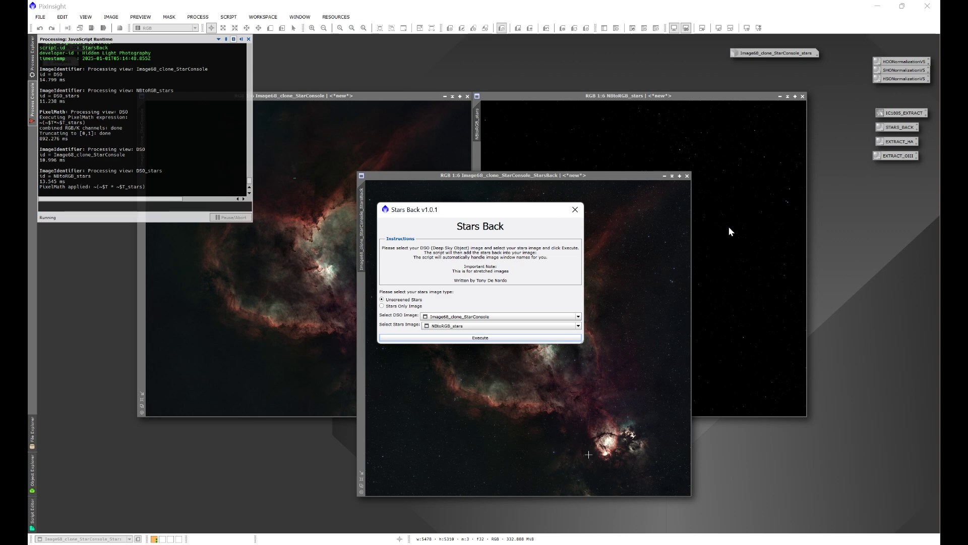
{"action": "left_click", "coordinate": [574, 210]}
Drag the Image68_clone_StarConsole_StarsBack window up and left into full view
{"action": "left_click_drag", "start_coordinate": [556, 175], "coordinate": [538, 123]}
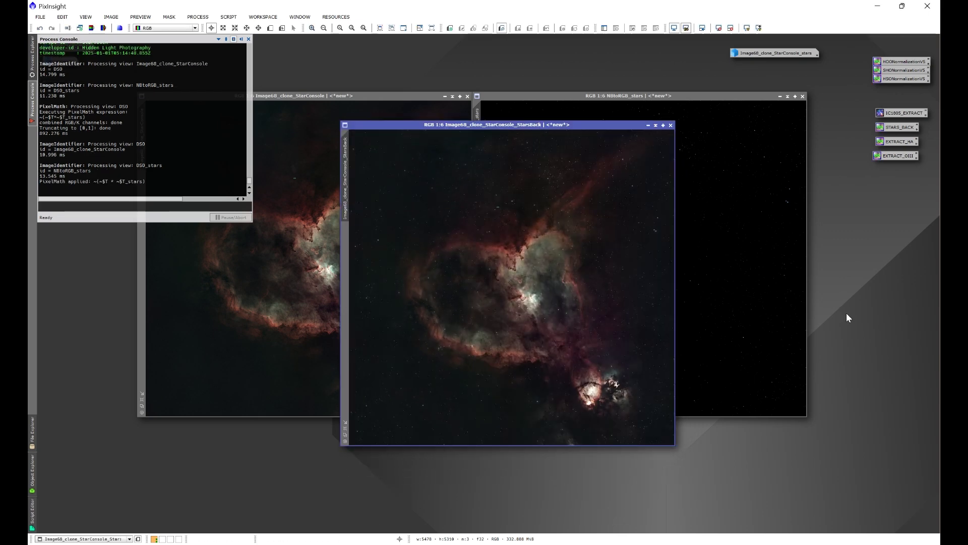